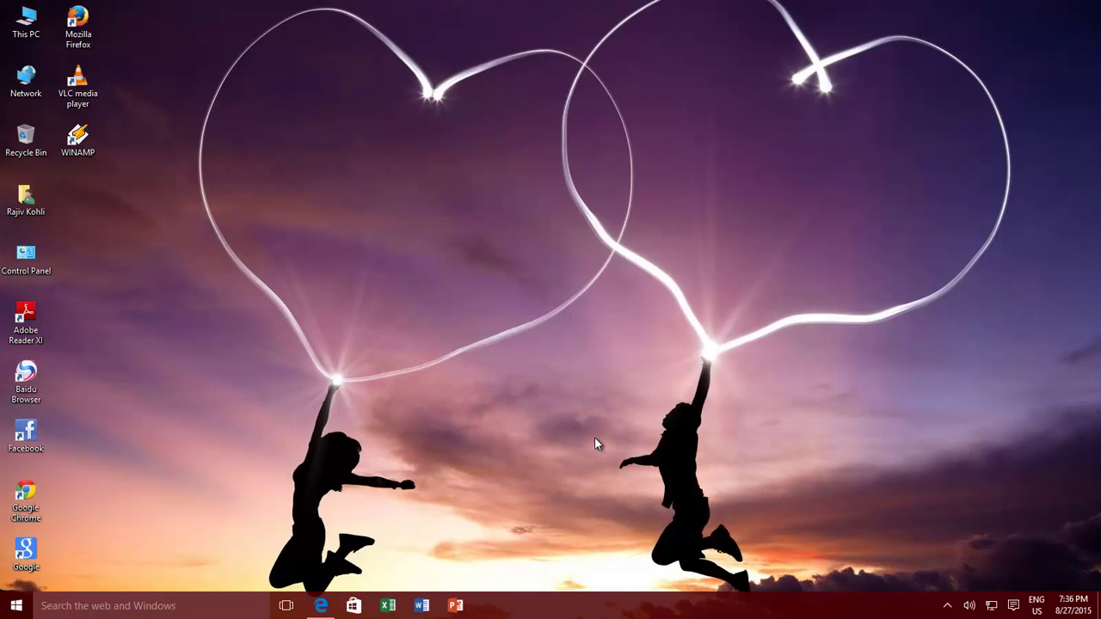
Go to Settings > Accounts > Family & other users to add a family member
{"action": "left_click", "coordinate": [14, 612]}
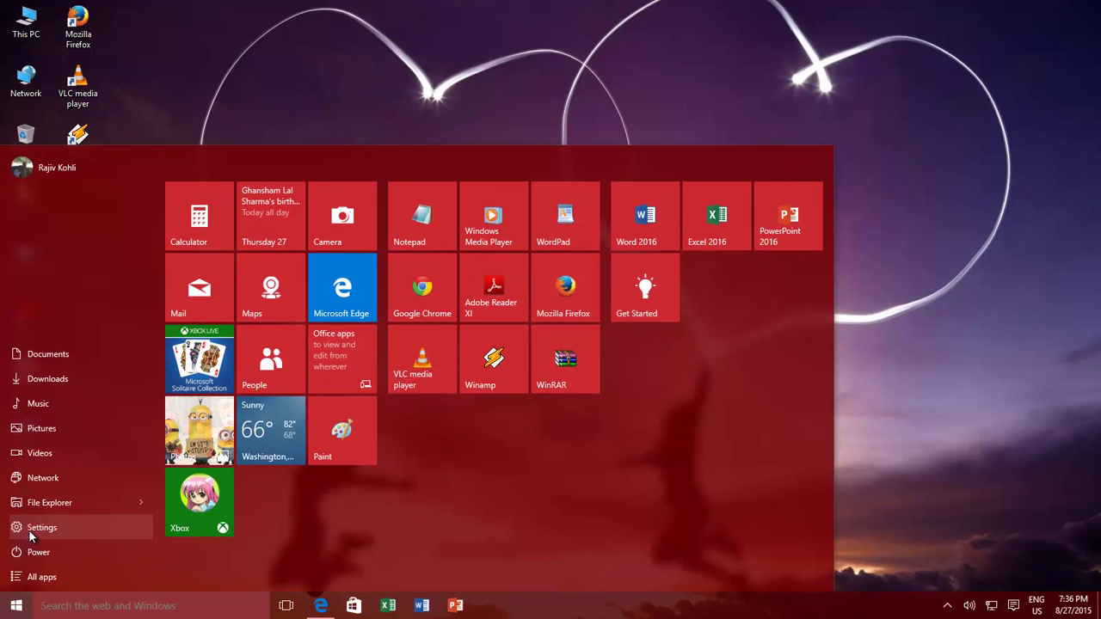
{"action": "left_click", "coordinate": [34, 528]}
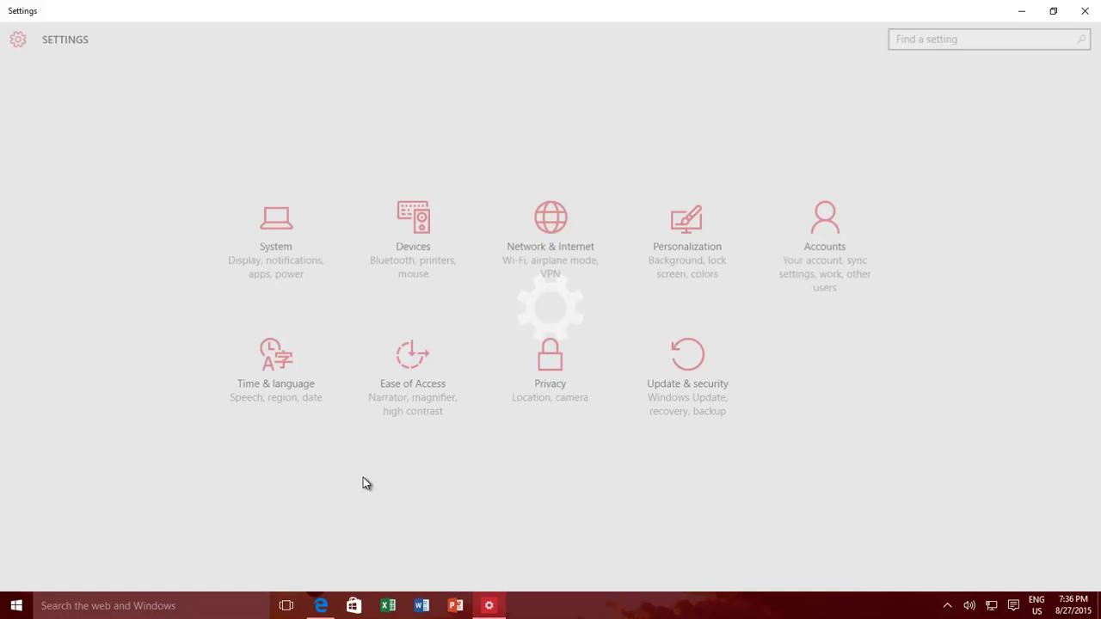
{"action": "left_click", "coordinate": [812, 253]}
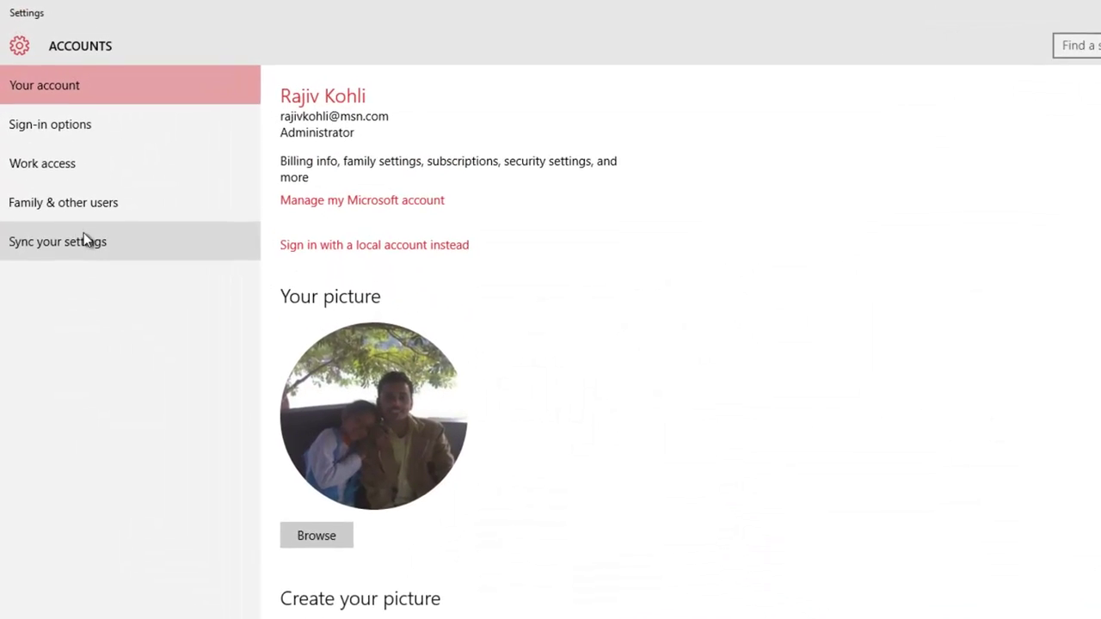
{"action": "left_click", "coordinate": [70, 212]}
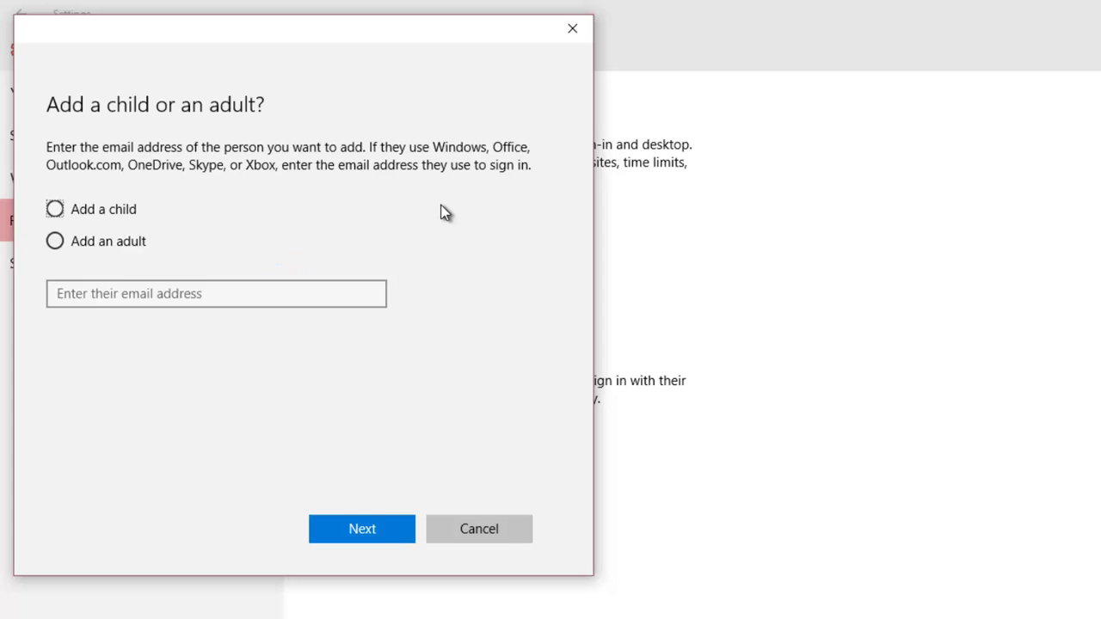
Choose Add a child, enter the child's e-mail address, and confirm the invitation
{"action": "left_click", "coordinate": [129, 216]}
{"action": "left_click", "coordinate": [140, 321]}
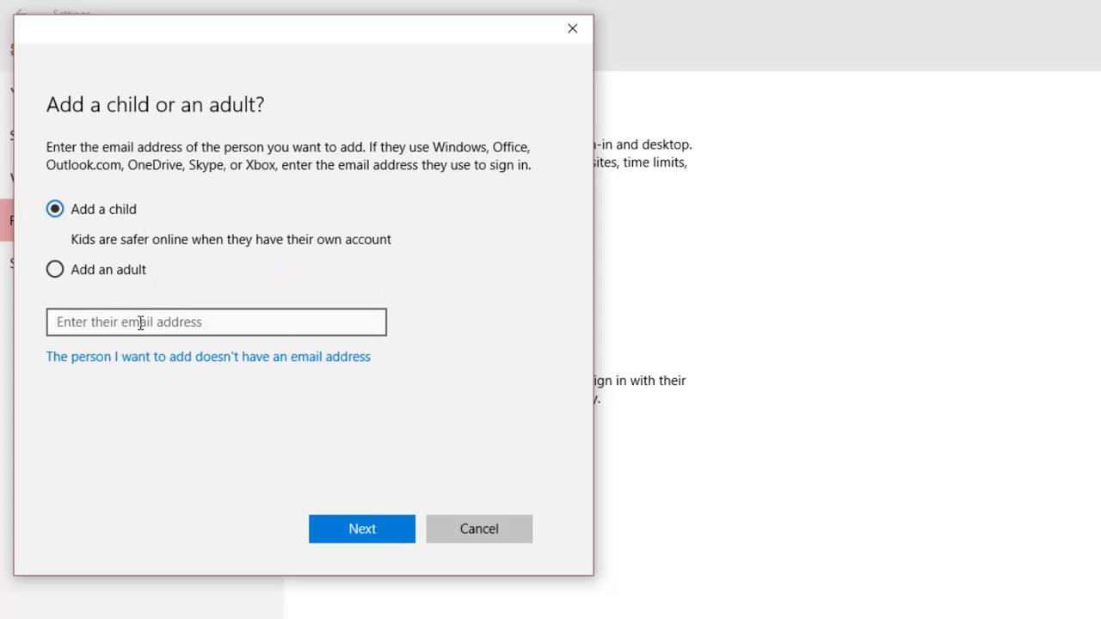
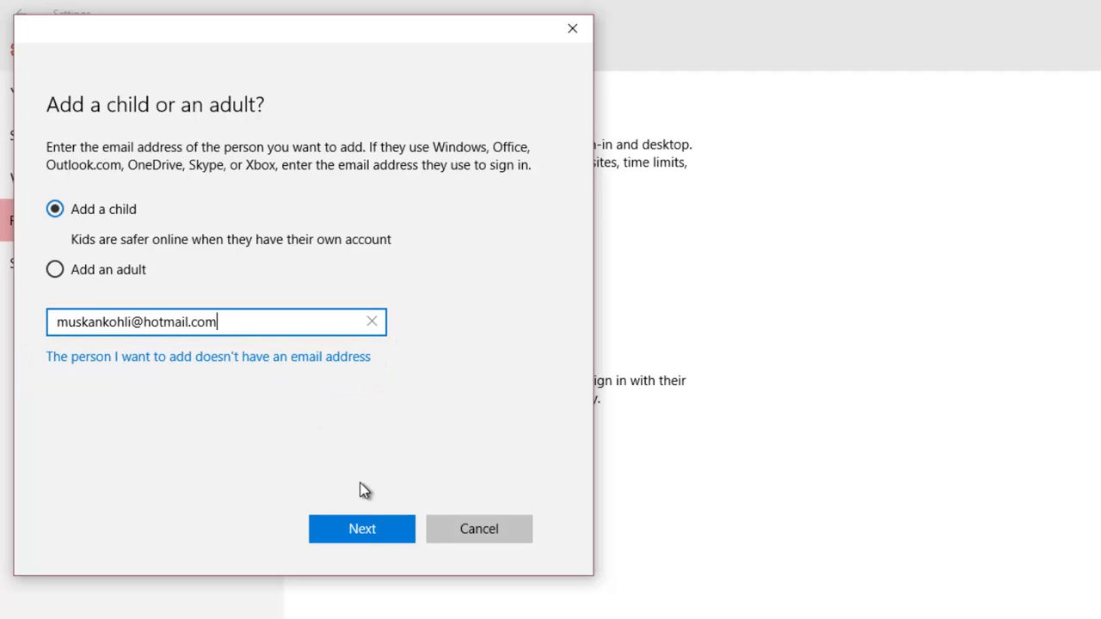
{"action": "left_click", "coordinate": [371, 535]}
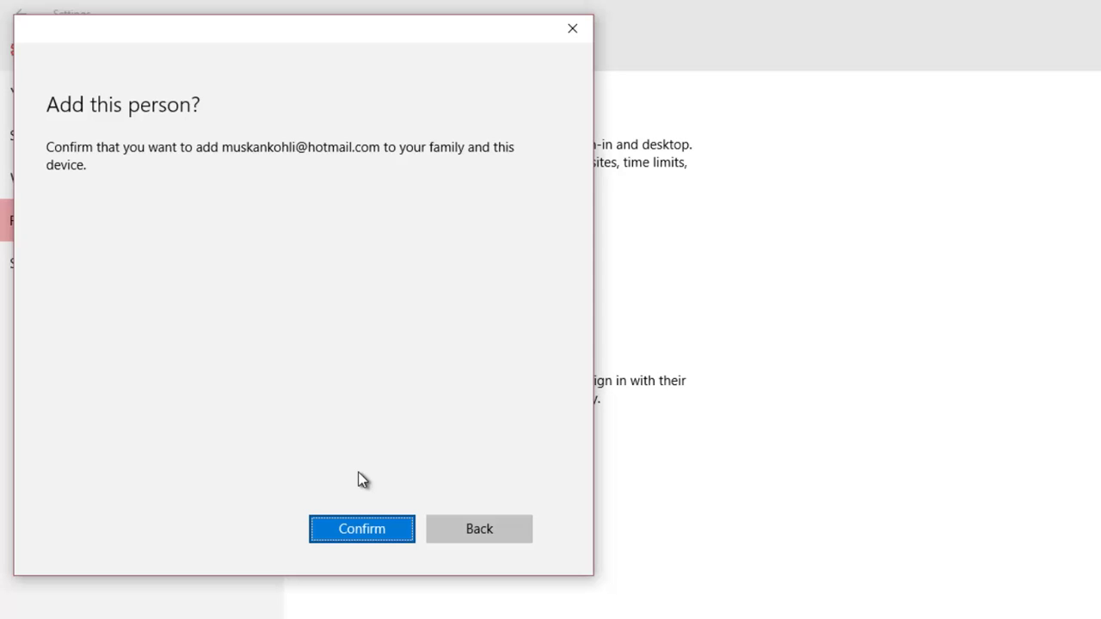
{"action": "left_click", "coordinate": [362, 533]}
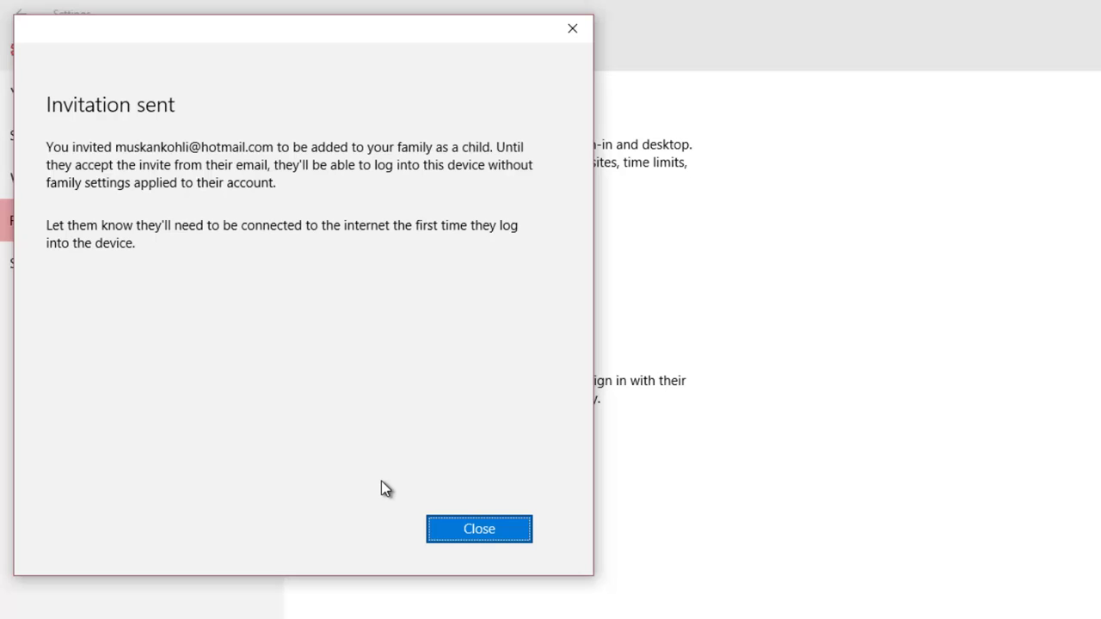
Dismiss the sent notice, open the Microsoft Family invitation email, and reach the Your family page
{"action": "left_click", "coordinate": [455, 528]}
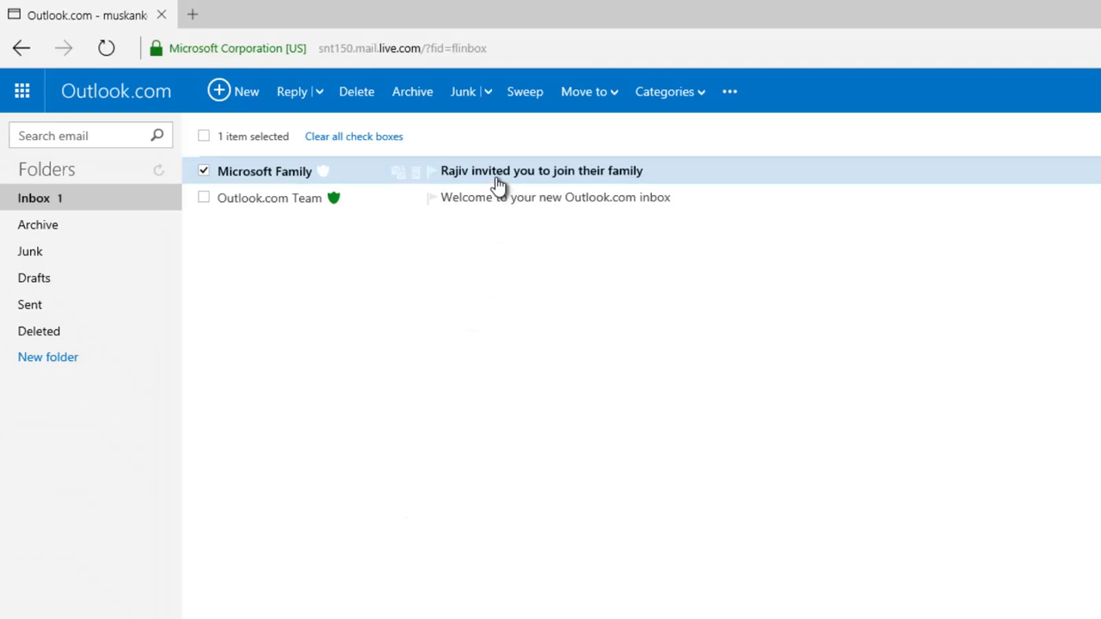
{"action": "left_click", "coordinate": [498, 178]}
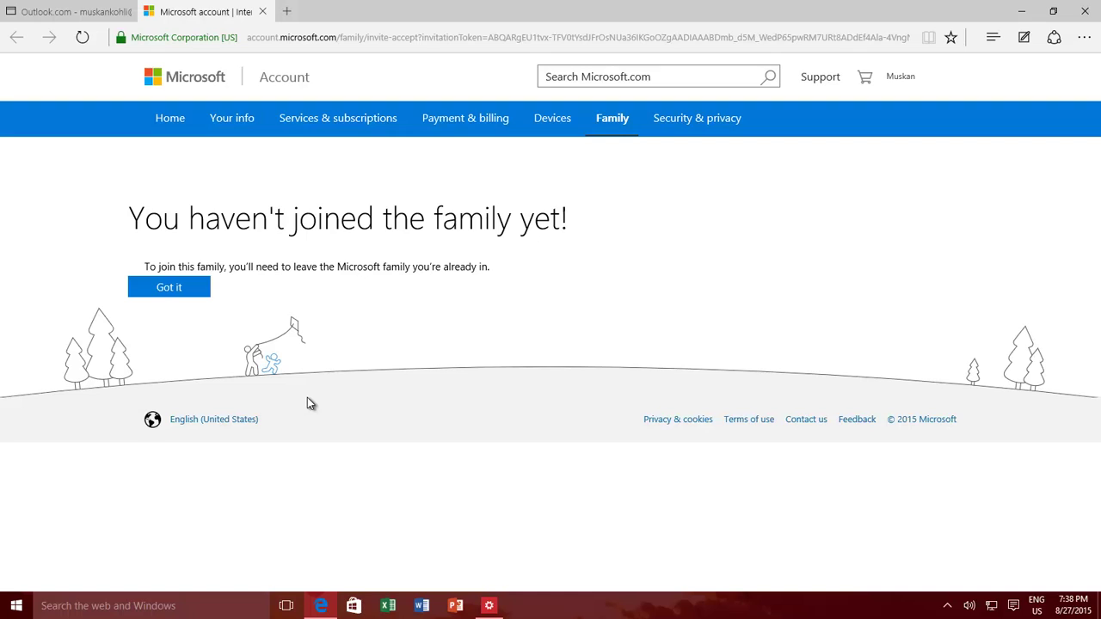
{"action": "left_click", "coordinate": [167, 294]}
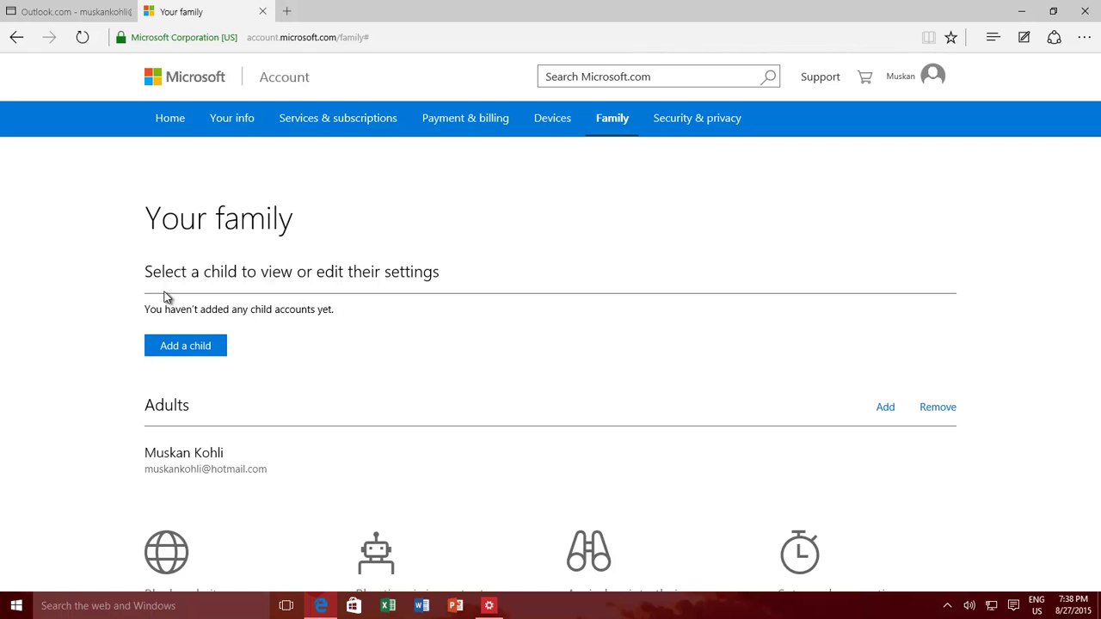
{"action": "scroll", "coordinate": [103, 305], "scroll_direction": "down", "scroll_amount": 3}
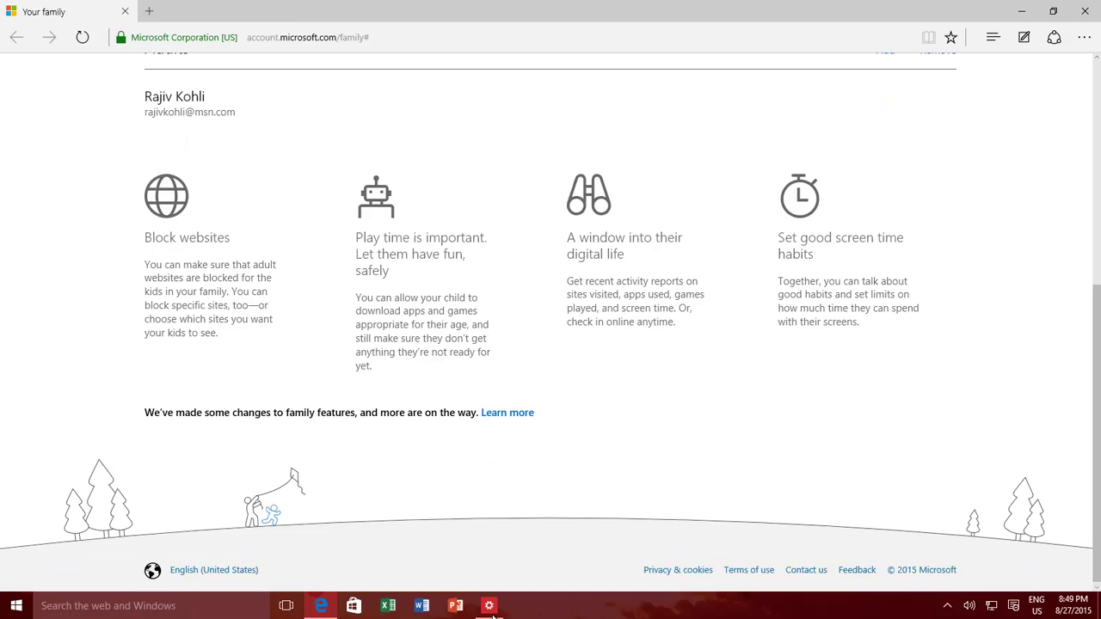
Open Manage family settings online from Family & other users to list both children
{"action": "left_click", "coordinate": [491, 609]}
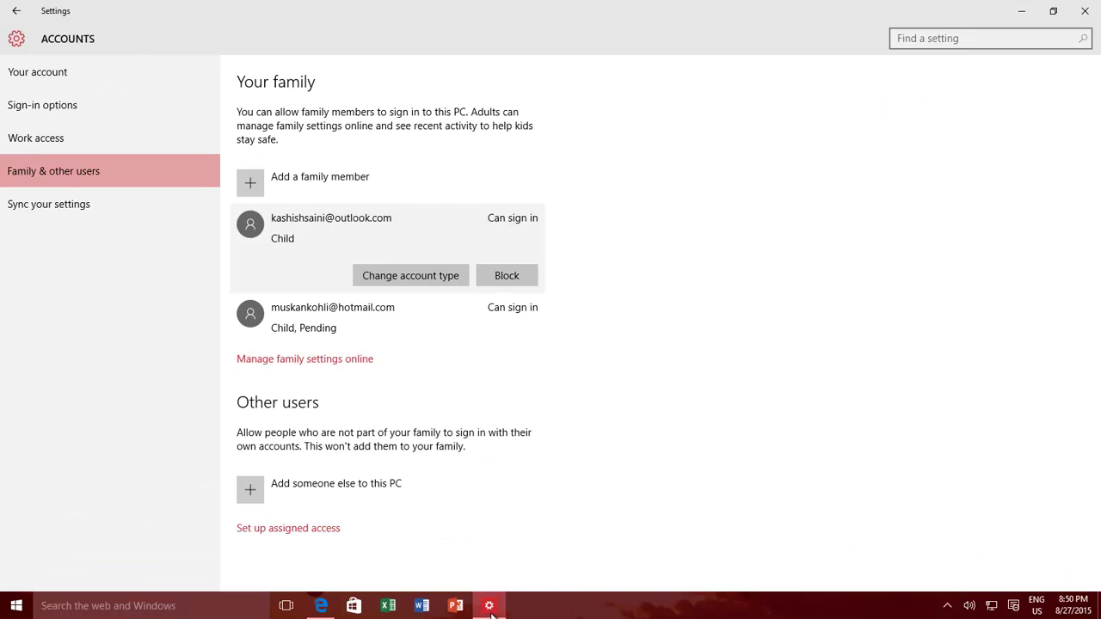
{"action": "left_click", "coordinate": [322, 360]}
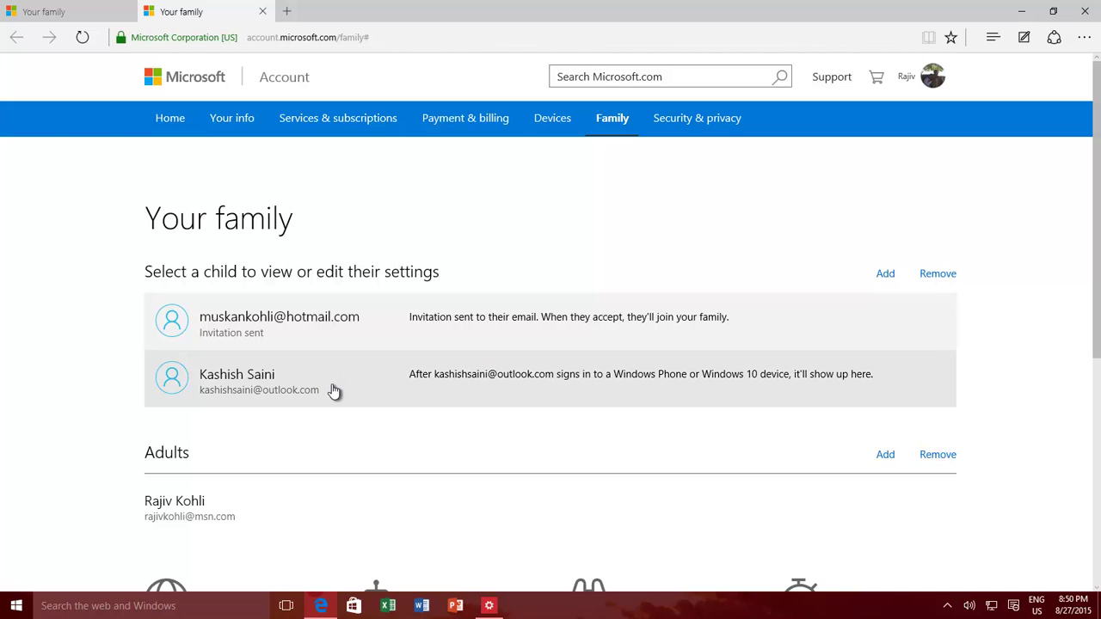
Turn on activity reporting with weekly email reports for the second child
{"action": "left_click", "coordinate": [334, 391]}
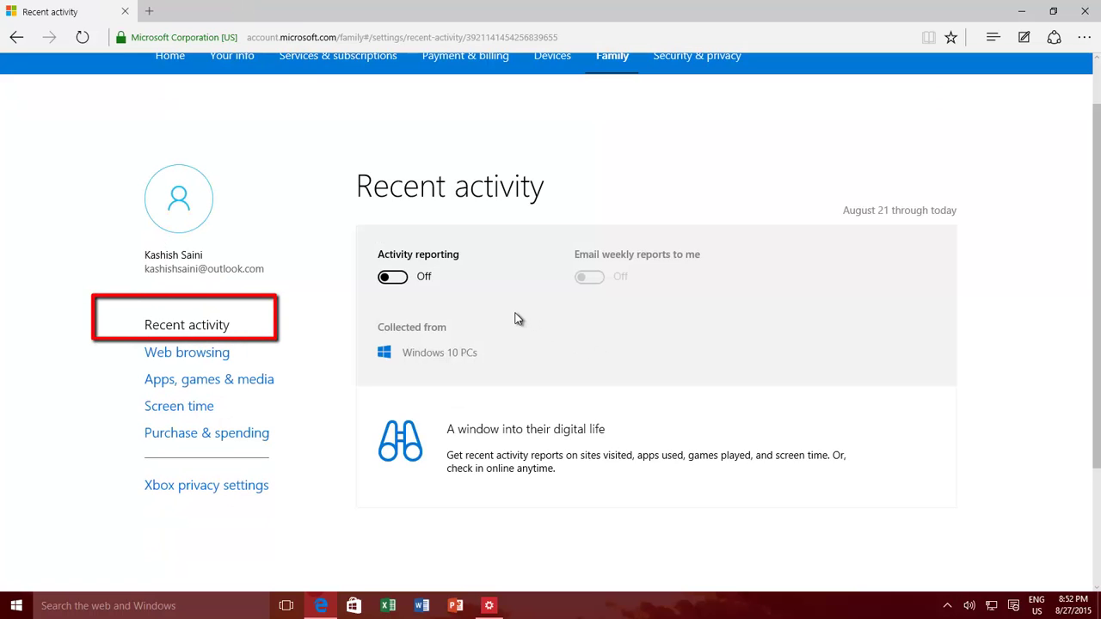
{"action": "left_click", "coordinate": [398, 280]}
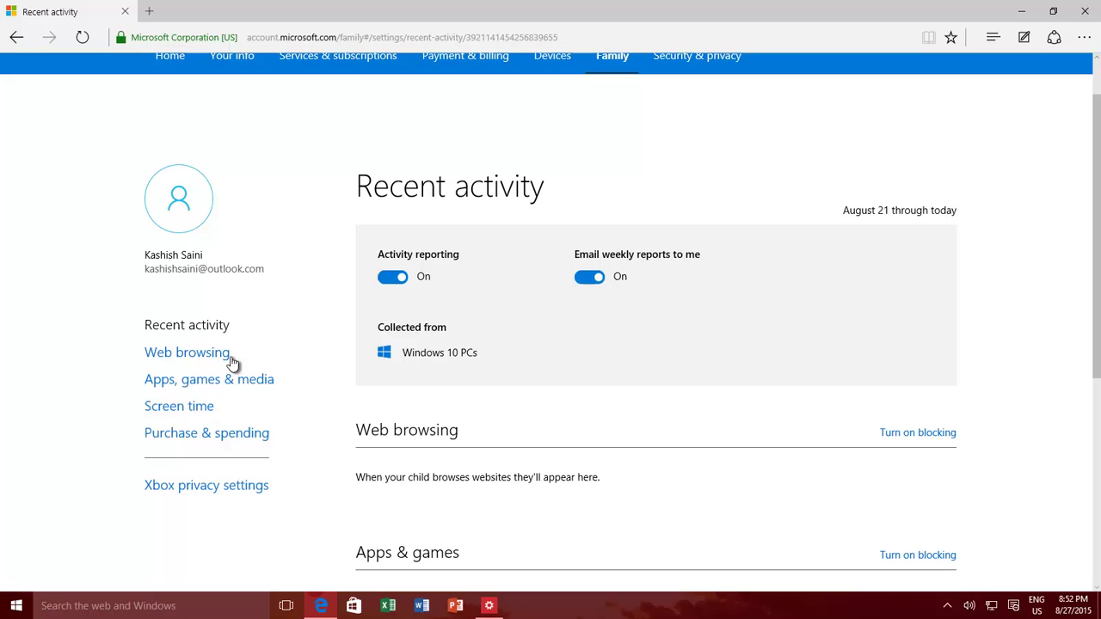
{"action": "left_click", "coordinate": [198, 354]}
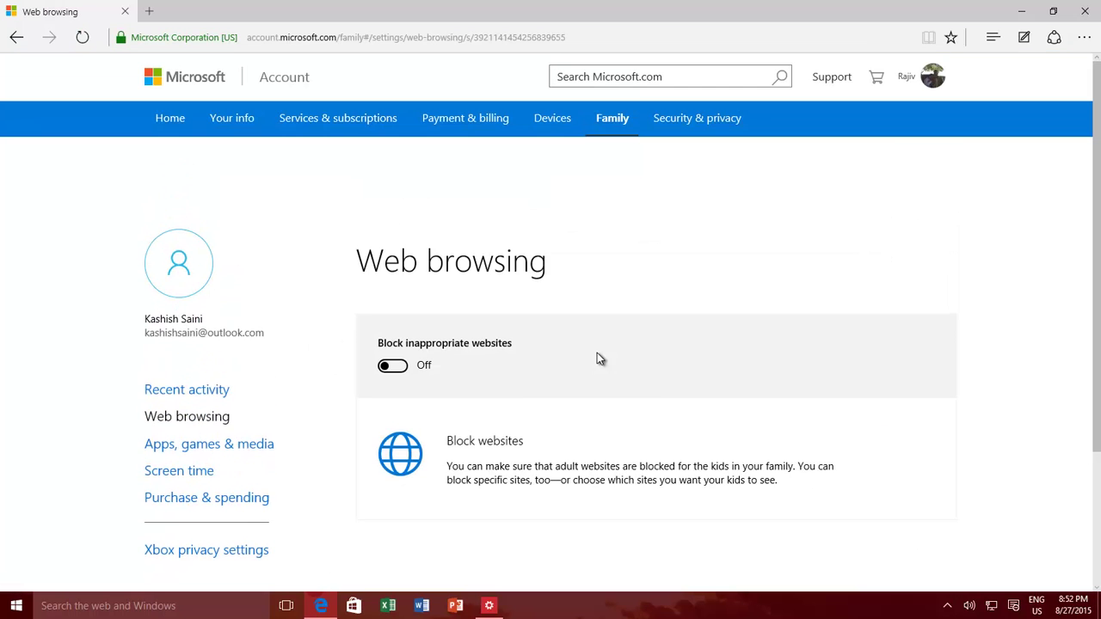
Switch on Block inappropriate websites for the child and review the allow/block website boxes
{"action": "left_click", "coordinate": [394, 383]}
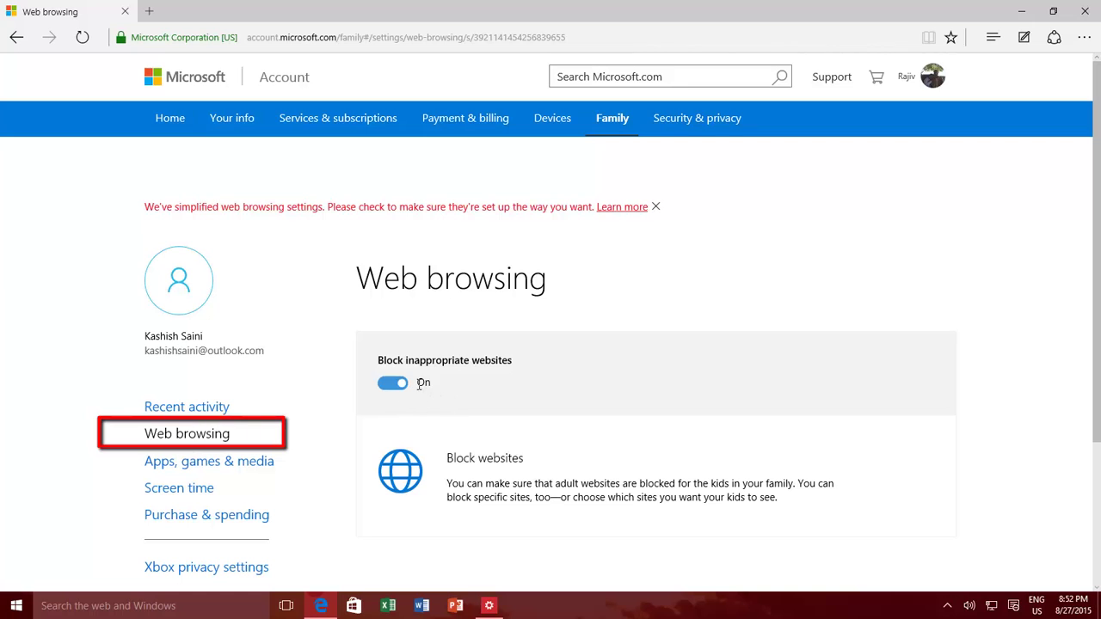
{"action": "scroll", "coordinate": [583, 388], "scroll_direction": "down", "scroll_amount": 1}
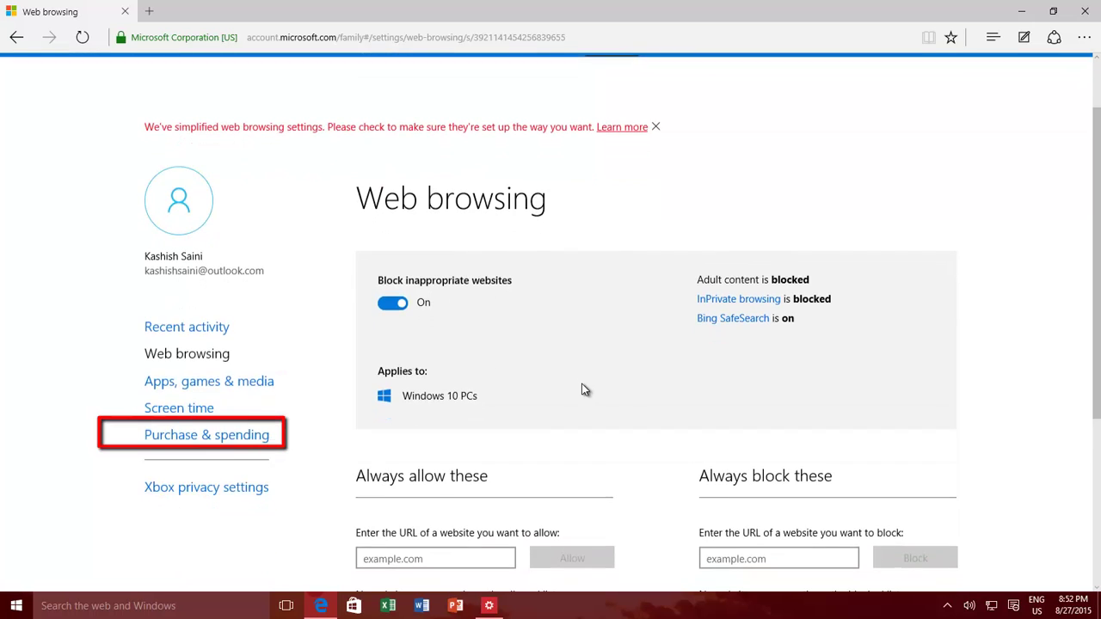
{"action": "scroll", "coordinate": [634, 384], "scroll_direction": "down", "scroll_amount": 1}
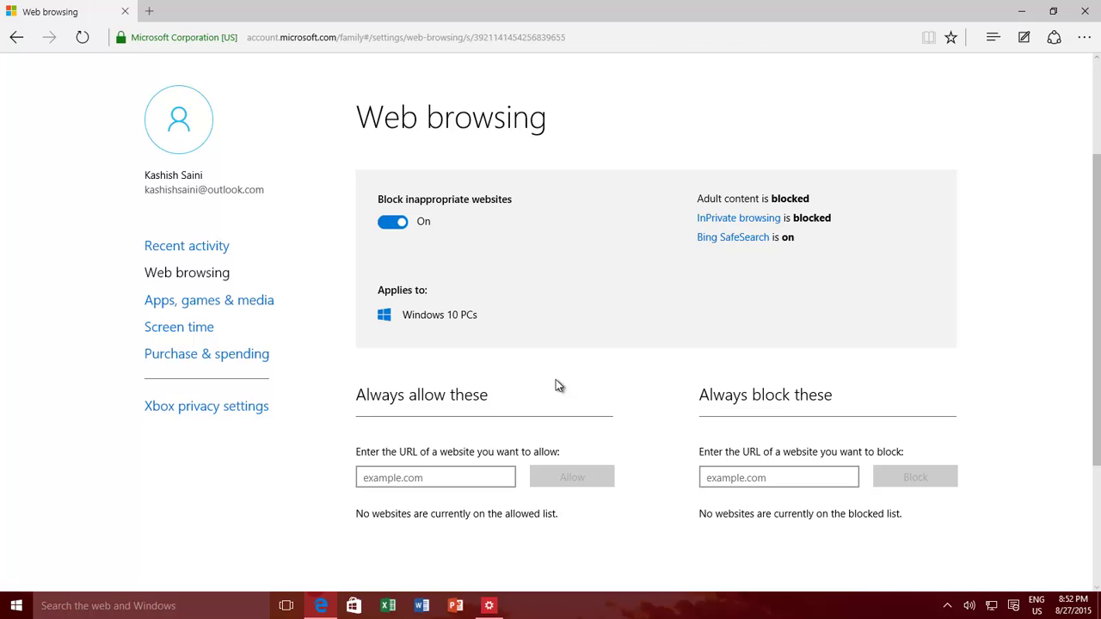
{"action": "left_click", "coordinate": [431, 474]}
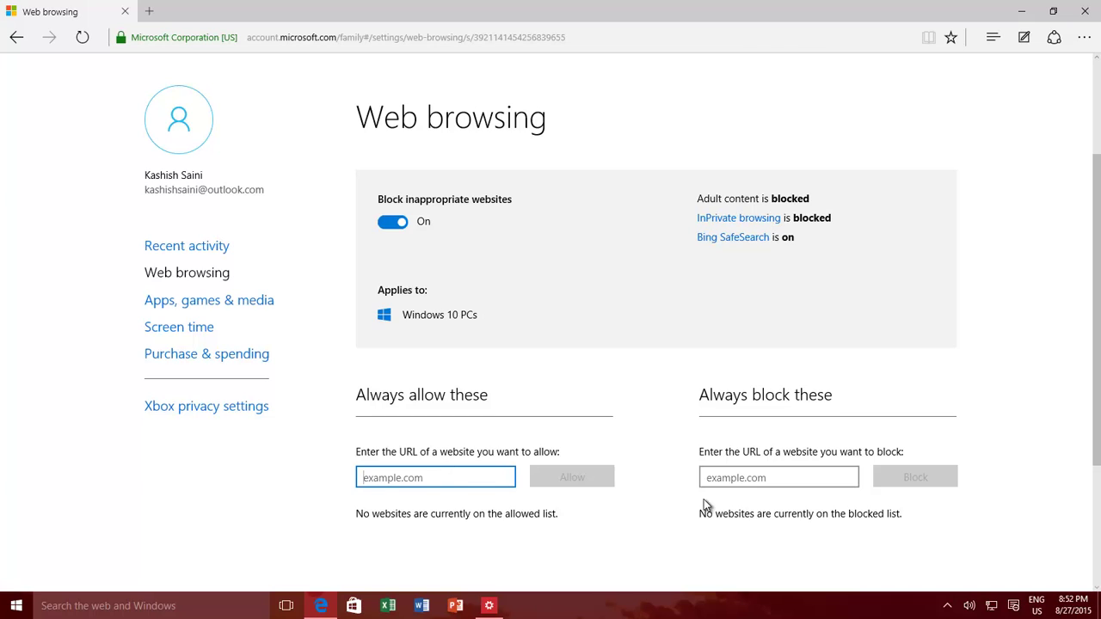
{"action": "left_click", "coordinate": [713, 478]}
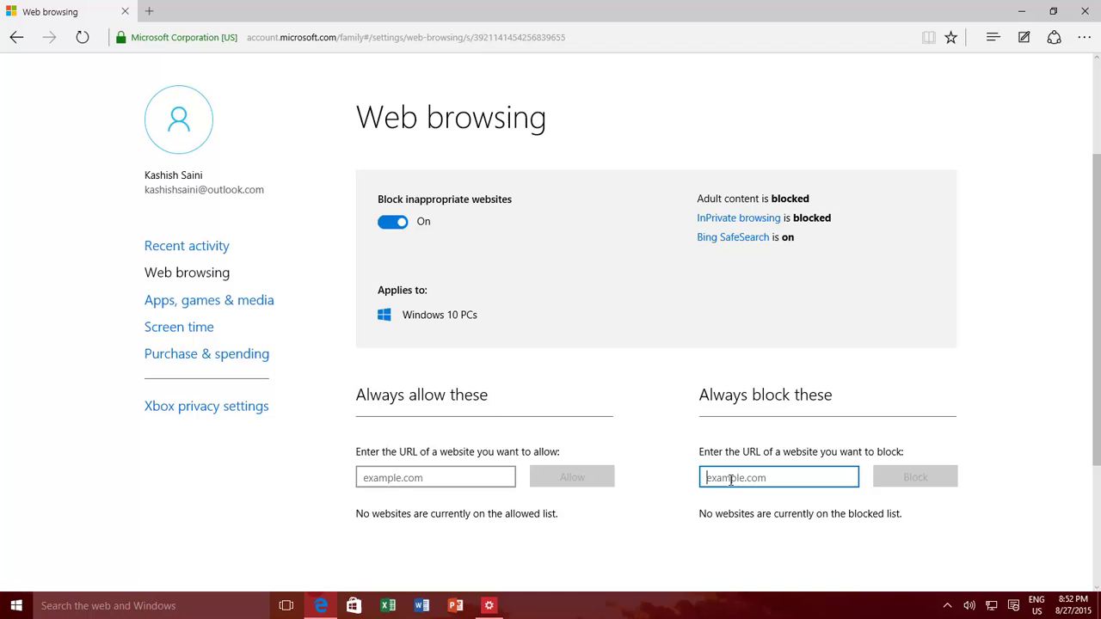
Block inappropriate apps and games and limit Store content to 7 year olds
{"action": "left_click", "coordinate": [214, 307]}
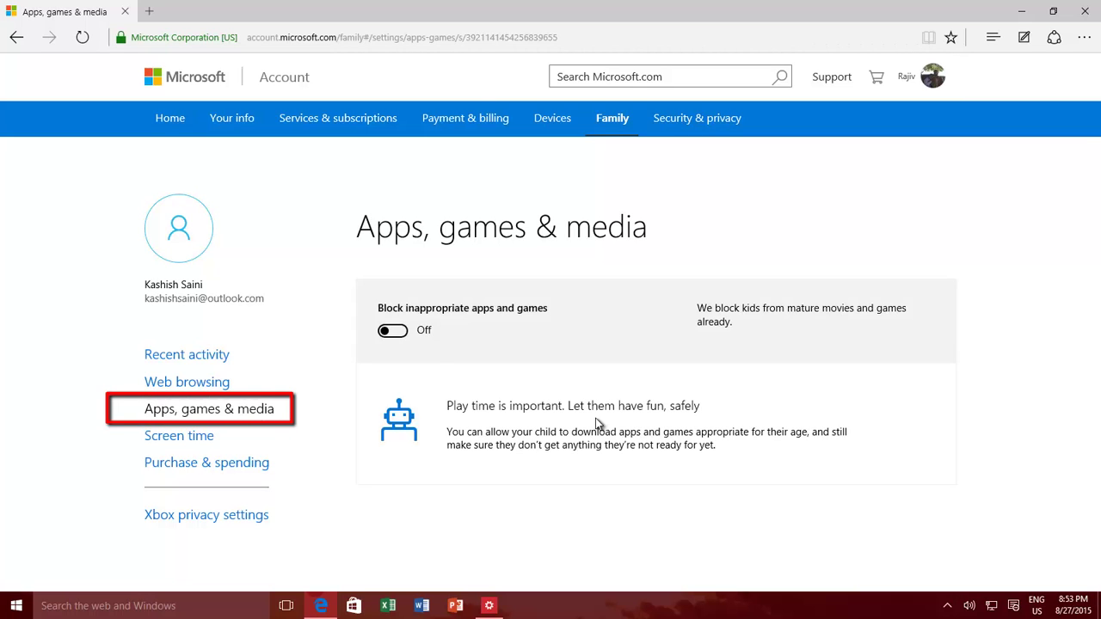
{"action": "left_click", "coordinate": [397, 334]}
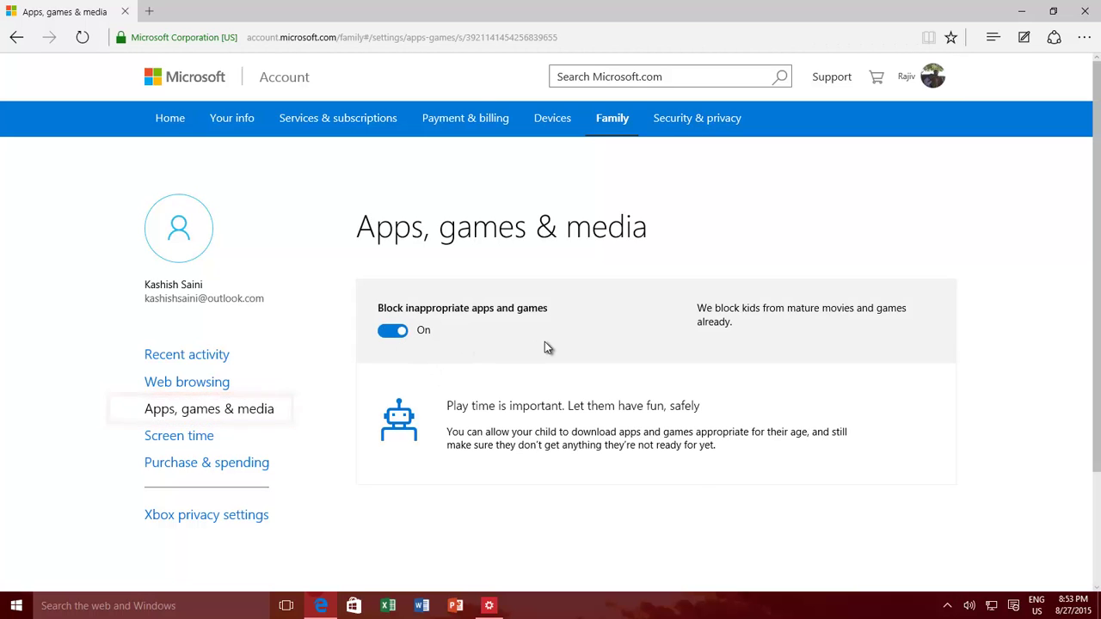
{"action": "scroll", "coordinate": [581, 347], "scroll_direction": "down", "scroll_amount": 3}
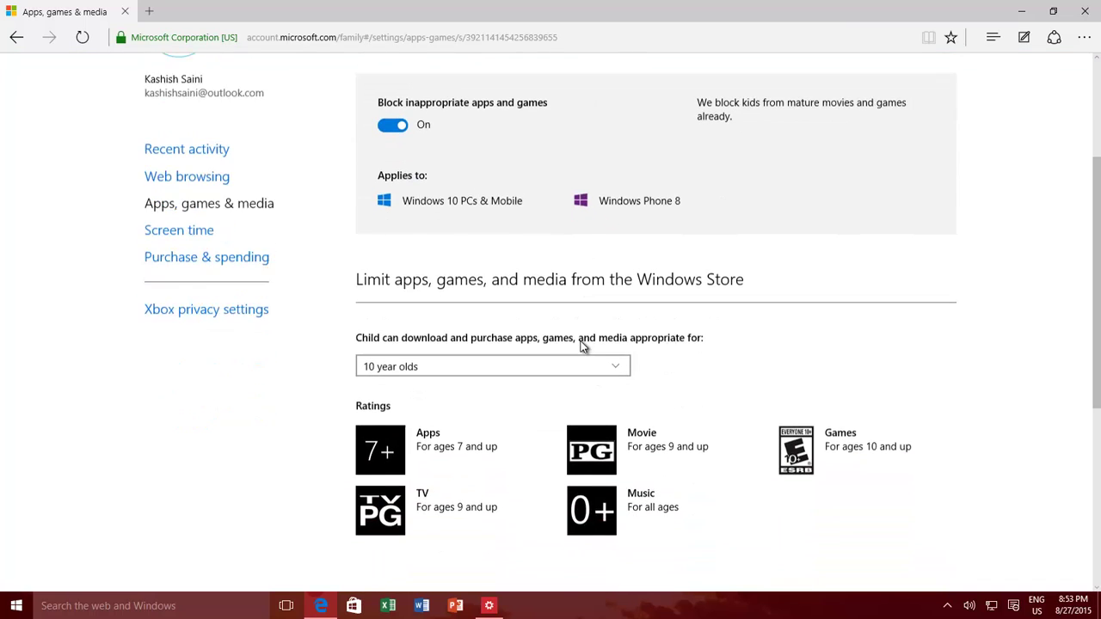
{"action": "left_click", "coordinate": [528, 336]}
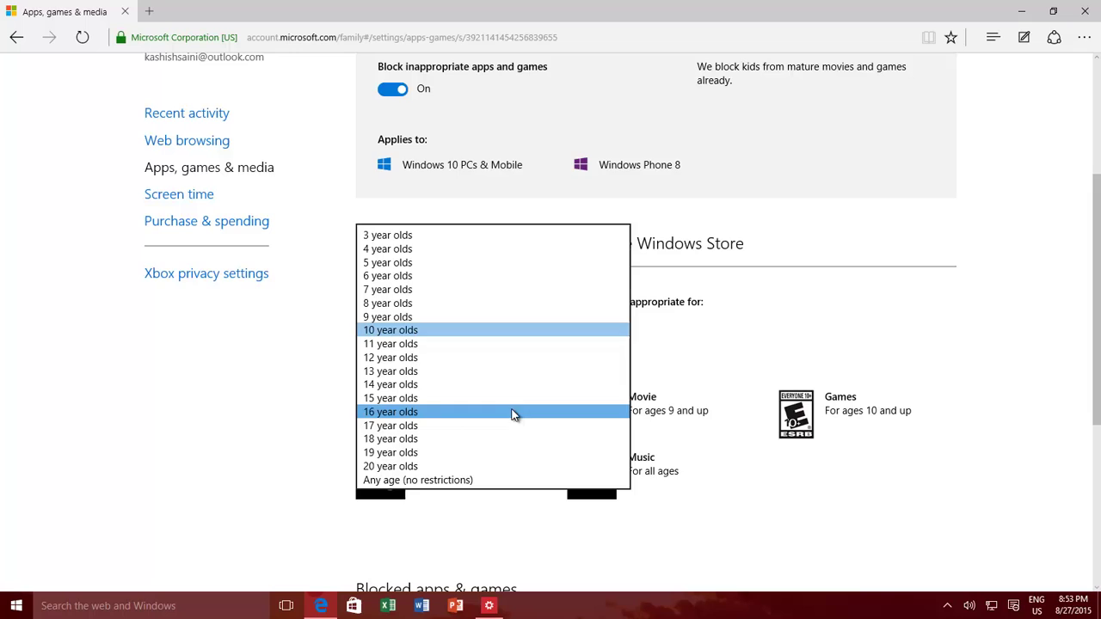
{"action": "left_click", "coordinate": [516, 289]}
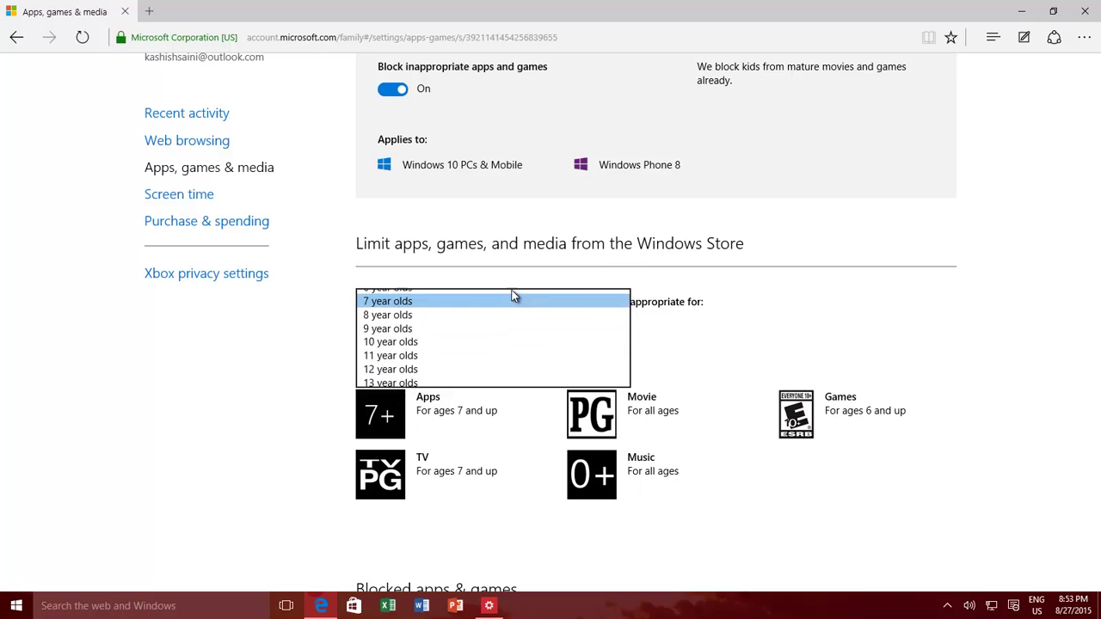
{"action": "left_click", "coordinate": [707, 318]}
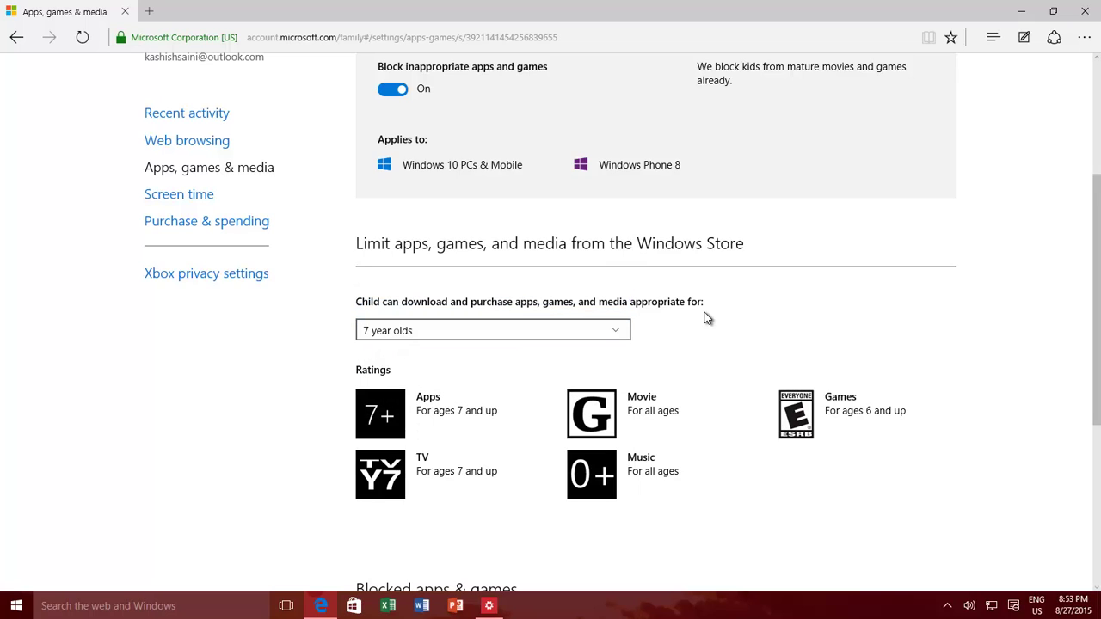
Cap the child's Sunday and Monday screen time at 3 hrs per day
{"action": "left_click", "coordinate": [183, 196]}
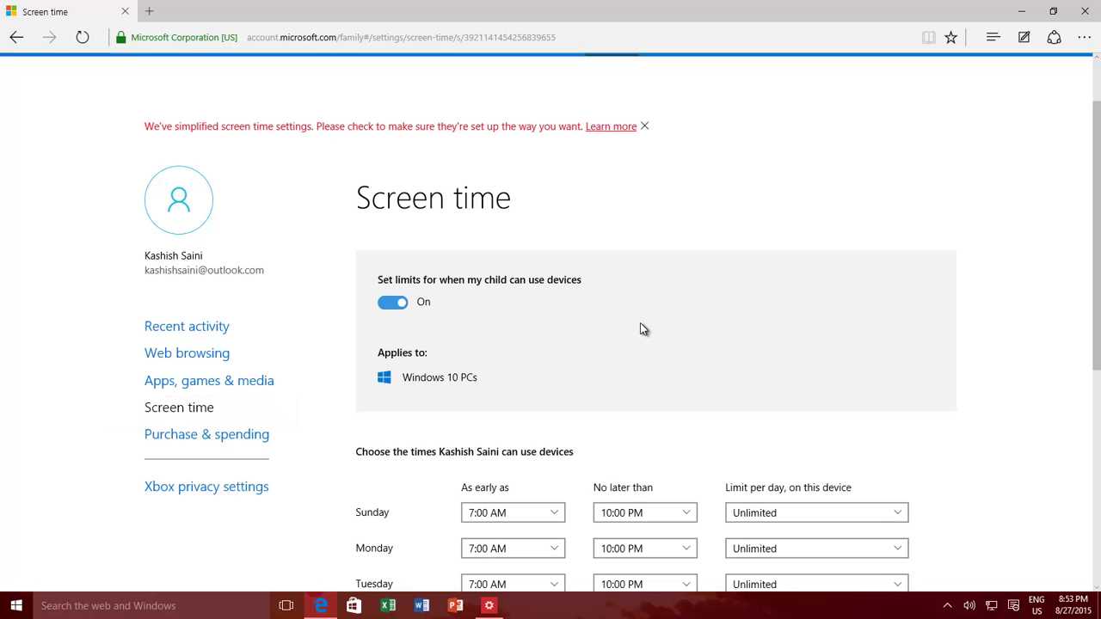
{"action": "scroll", "coordinate": [641, 325], "scroll_direction": "down", "scroll_amount": 2}
{"action": "scroll", "coordinate": [639, 323], "scroll_direction": "down", "scroll_amount": 1}
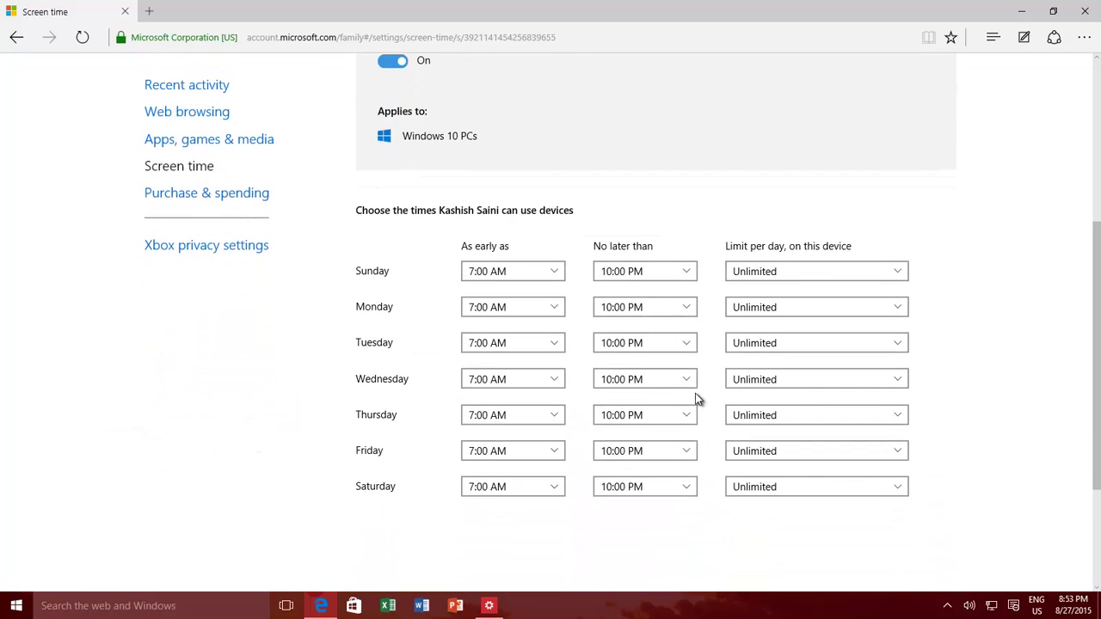
{"action": "left_click", "coordinate": [781, 272]}
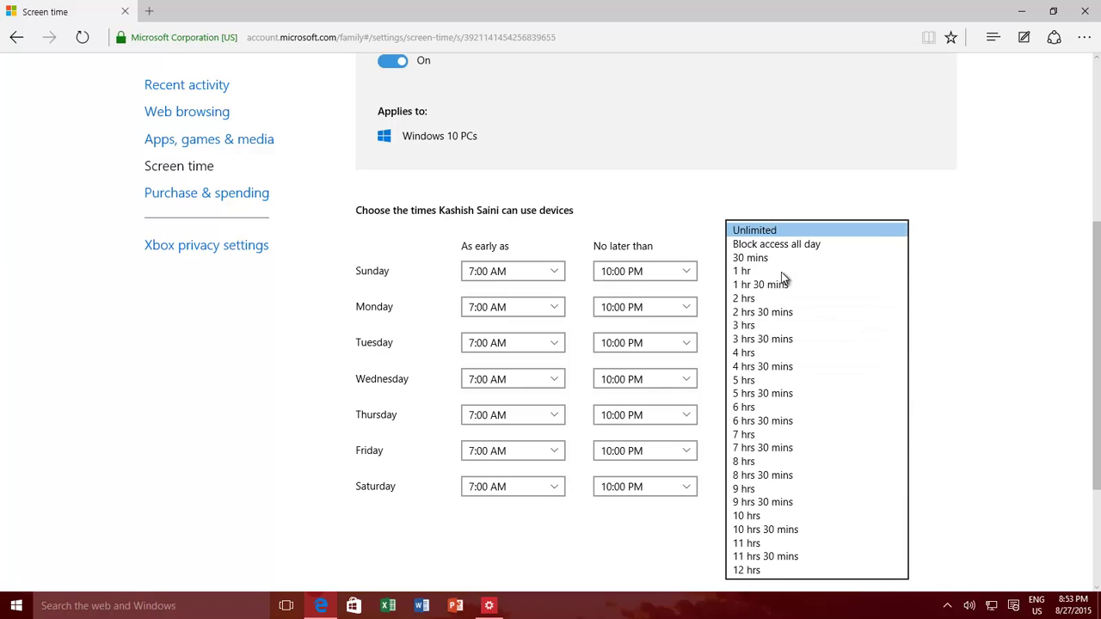
{"action": "left_click", "coordinate": [775, 325]}
{"action": "left_click", "coordinate": [837, 312]}
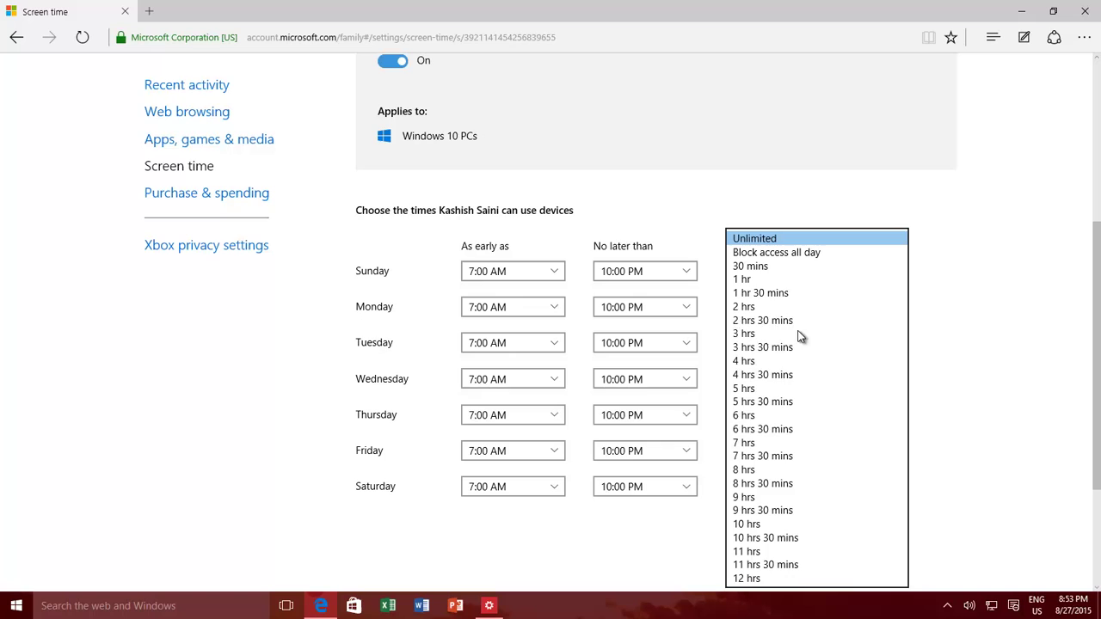
{"action": "left_click", "coordinate": [764, 335]}
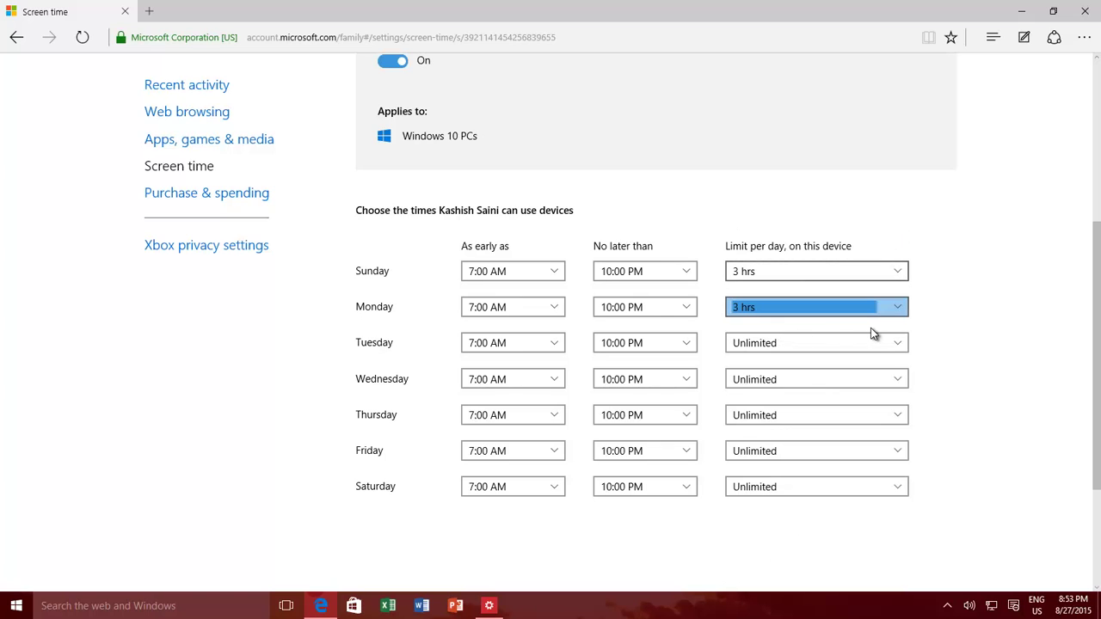